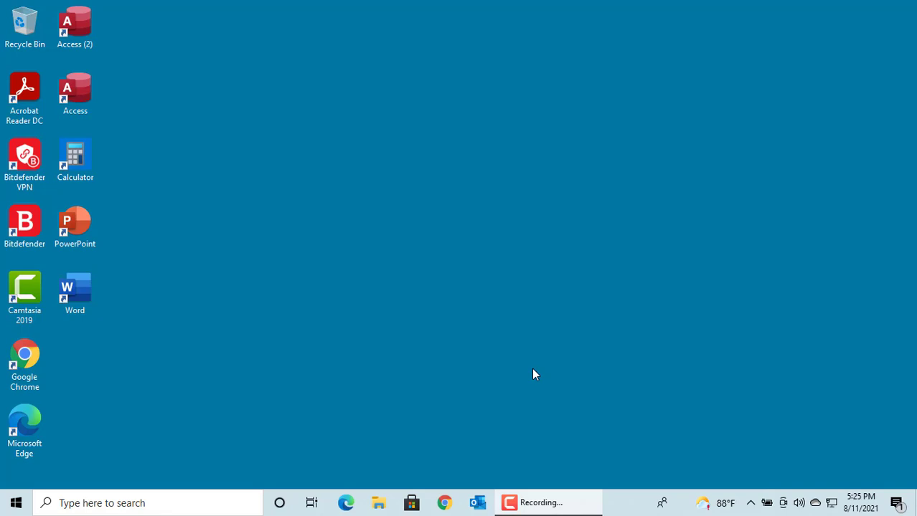
Go to Test folder 5 on C: and permanently delete Example 9.xlsx
click(378, 504)
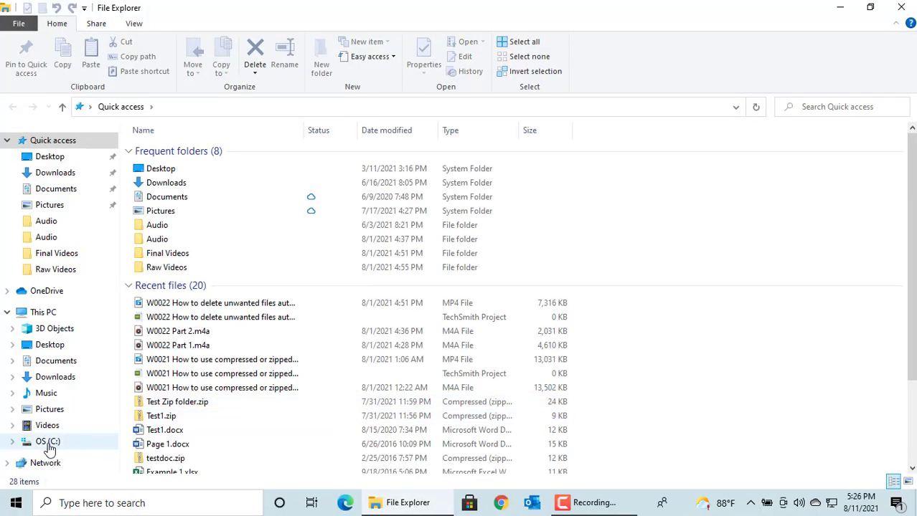
click(48, 442)
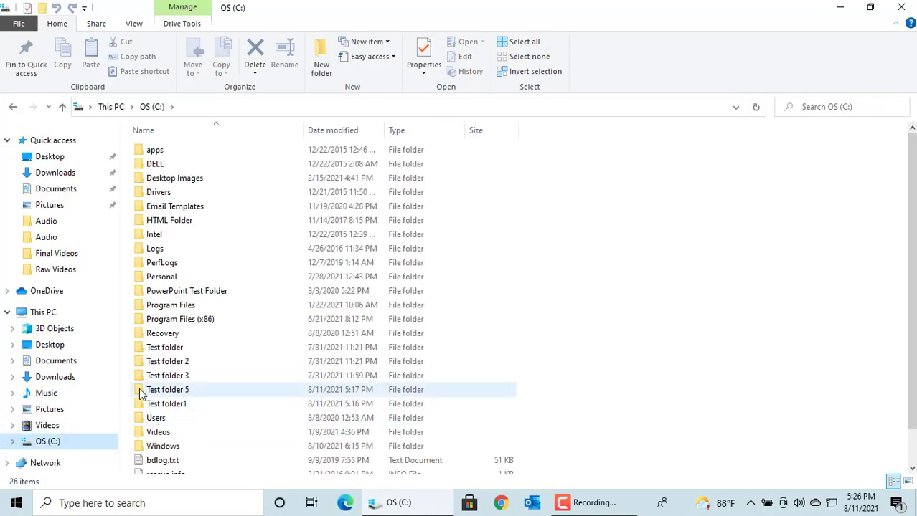
double_click(141, 389)
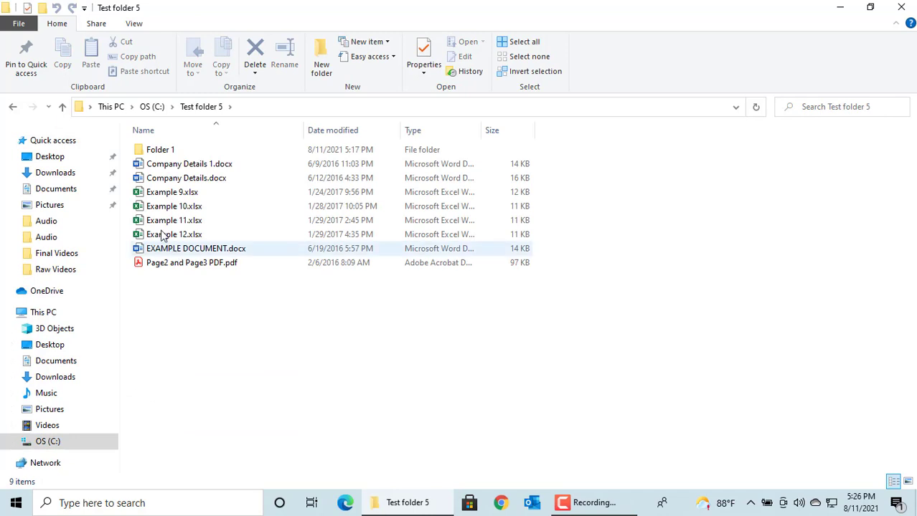
click(181, 198)
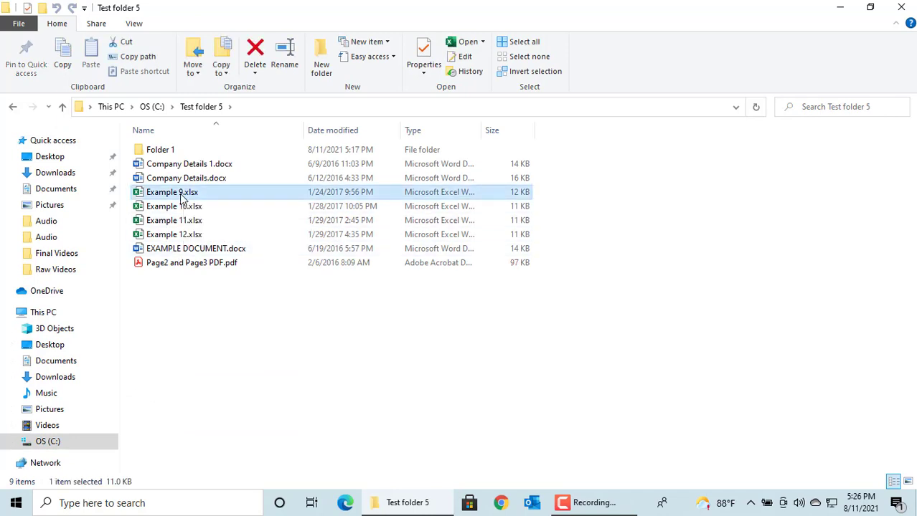
right_click(182, 196)
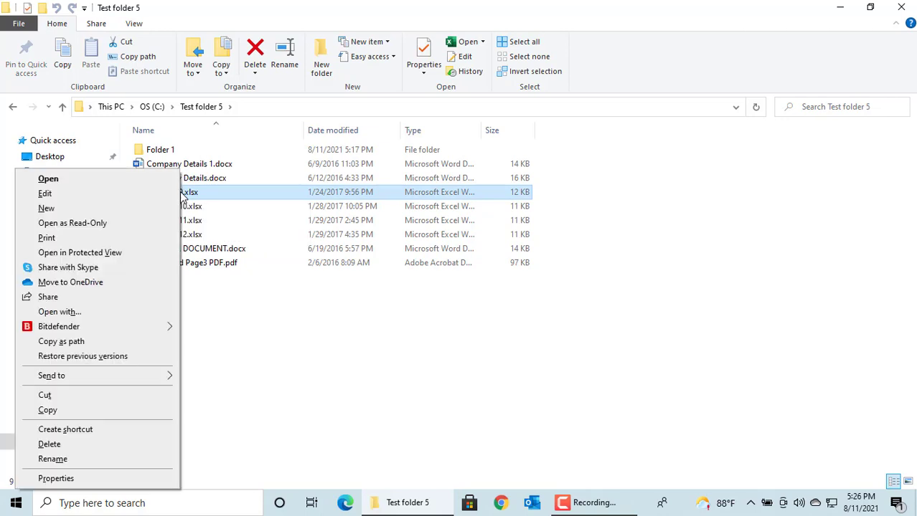
click(60, 446)
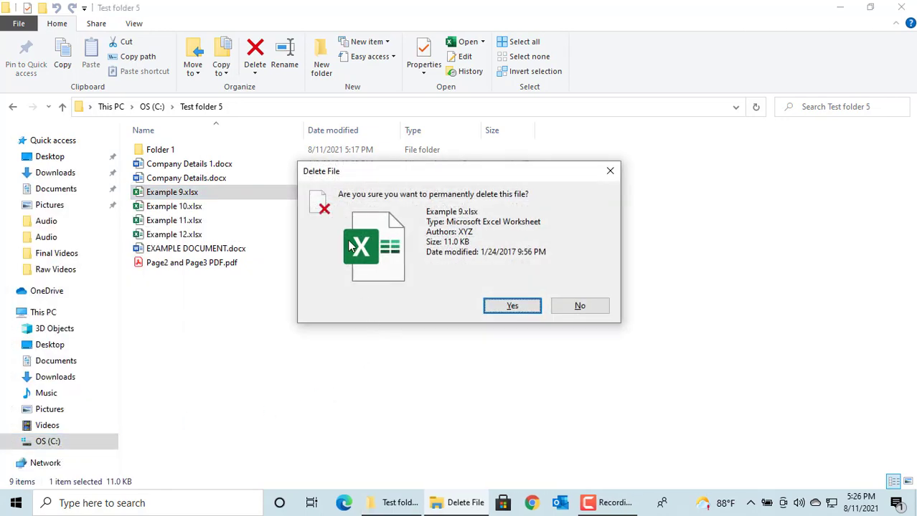
click(512, 307)
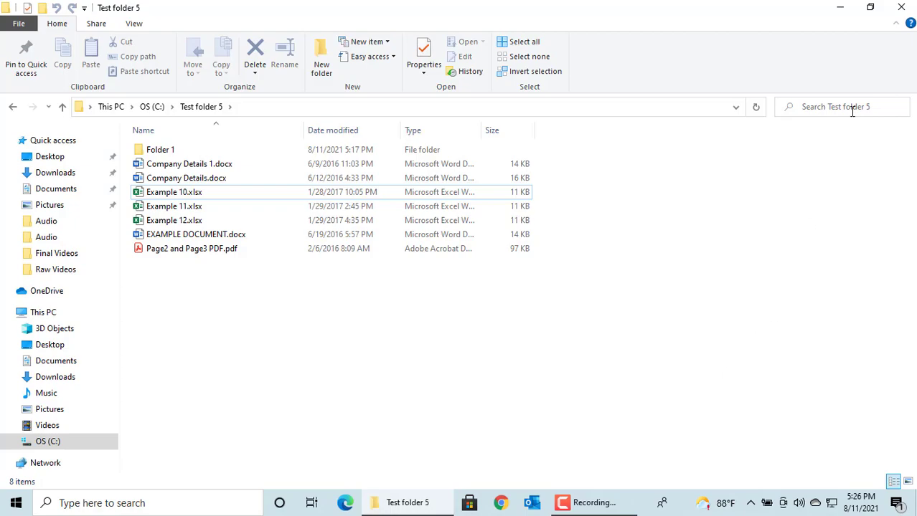
click(839, 8)
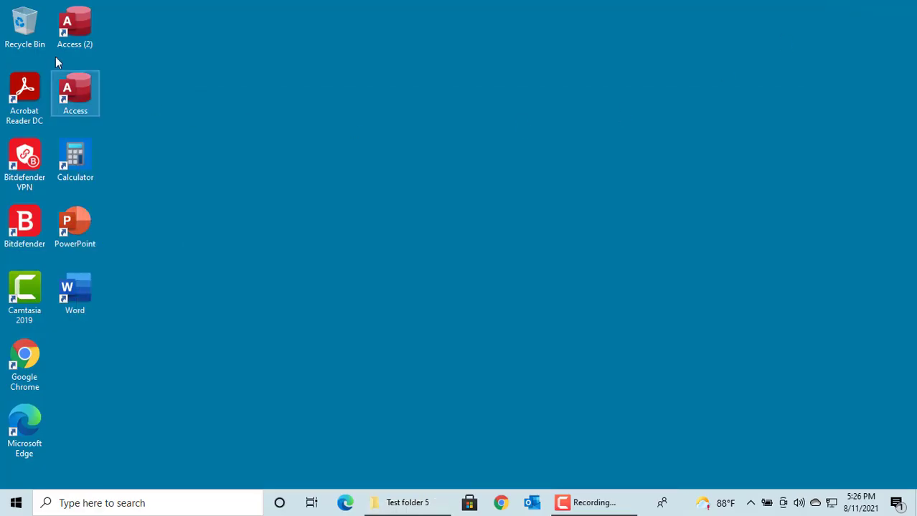
double_click(27, 28)
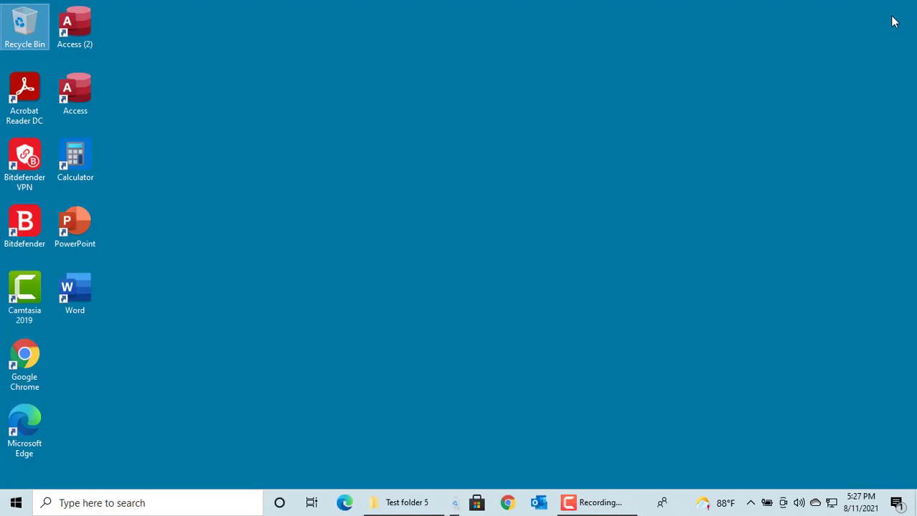
click(902, 9)
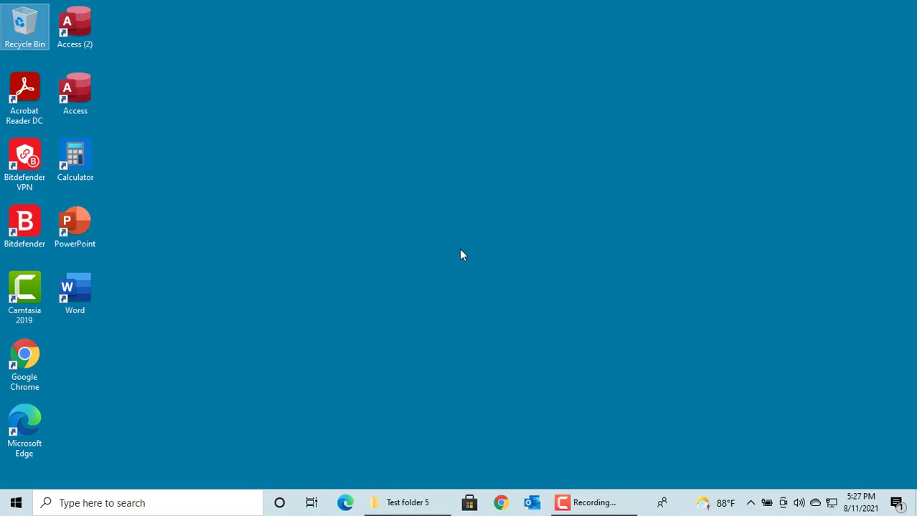
In Recycle Bin Properties, select 'Don't move files to the Recycle Bin. Remove files immediately' and apply
right_click(36, 32)
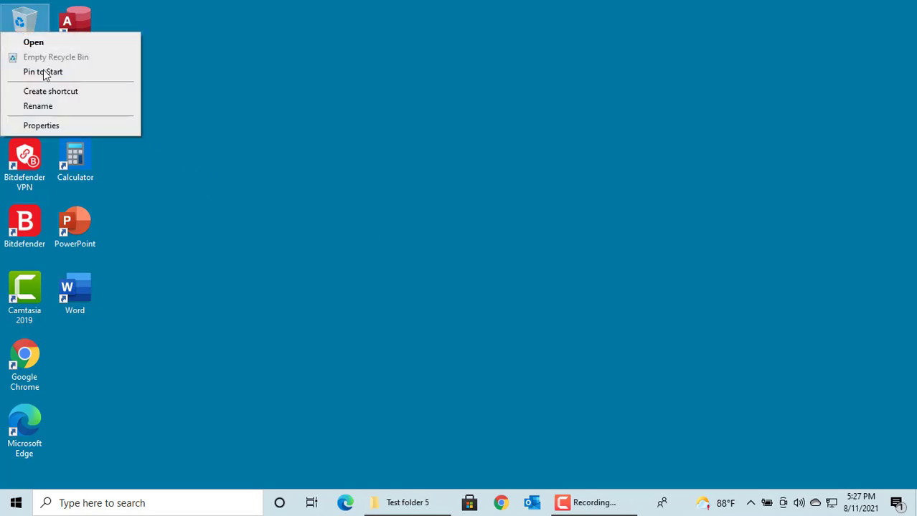
click(51, 127)
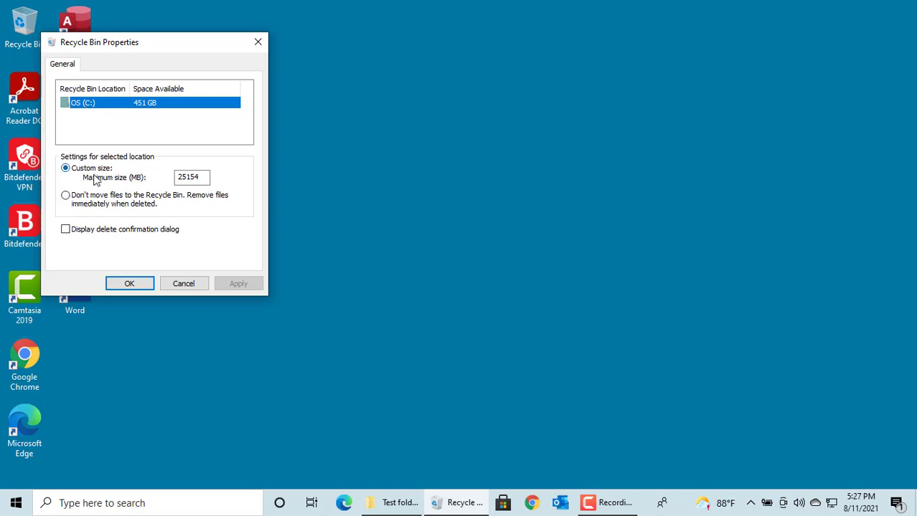
drag(178, 176, 199, 179)
click(208, 176)
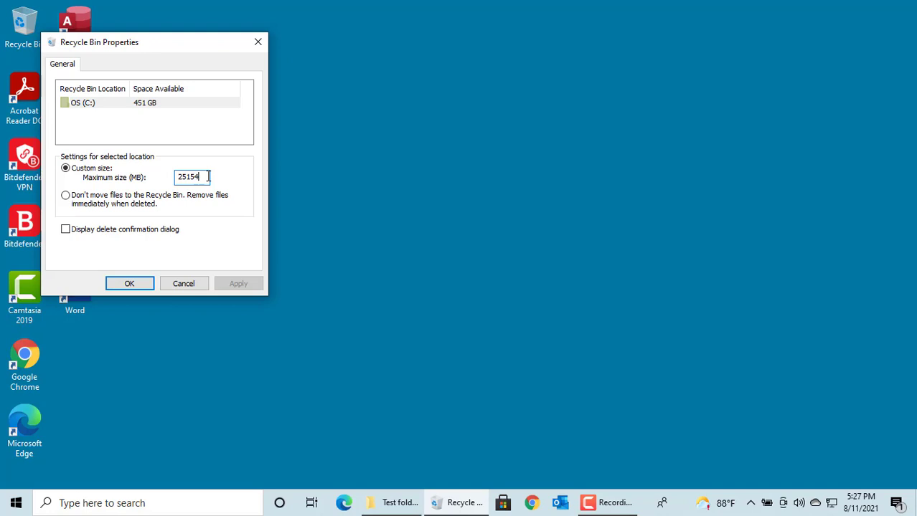
click(65, 198)
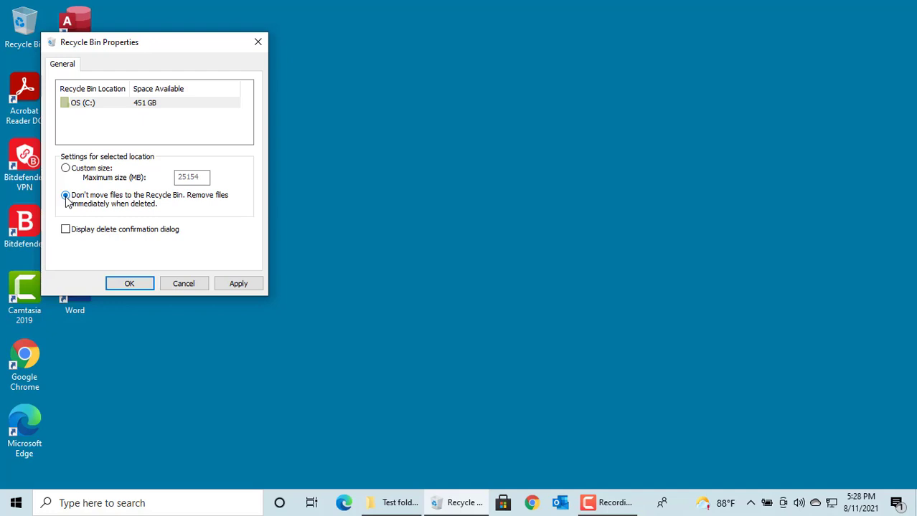
click(129, 284)
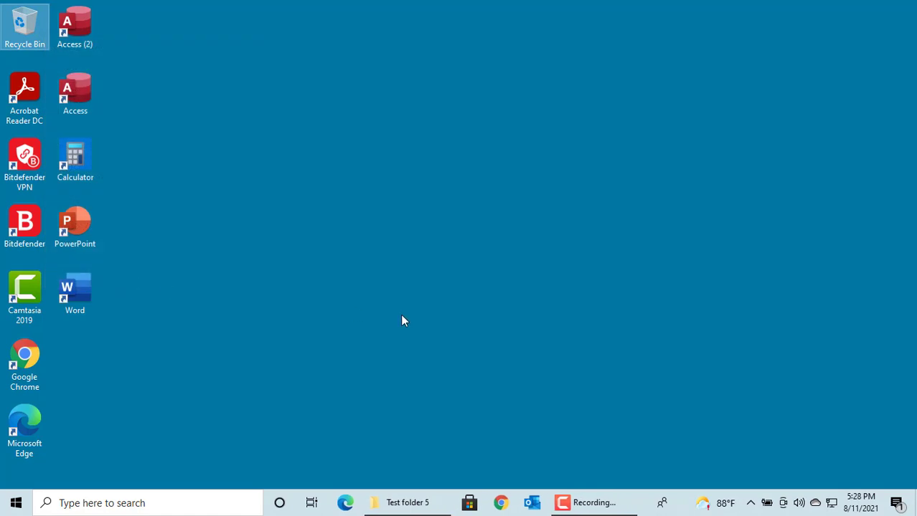
Delete Example 10.xlsx from Test folder 5
click(423, 503)
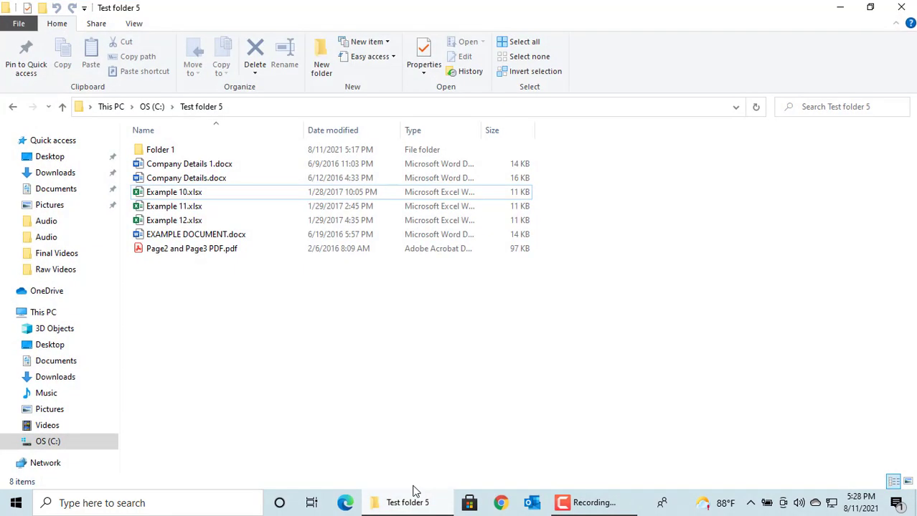
click(170, 196)
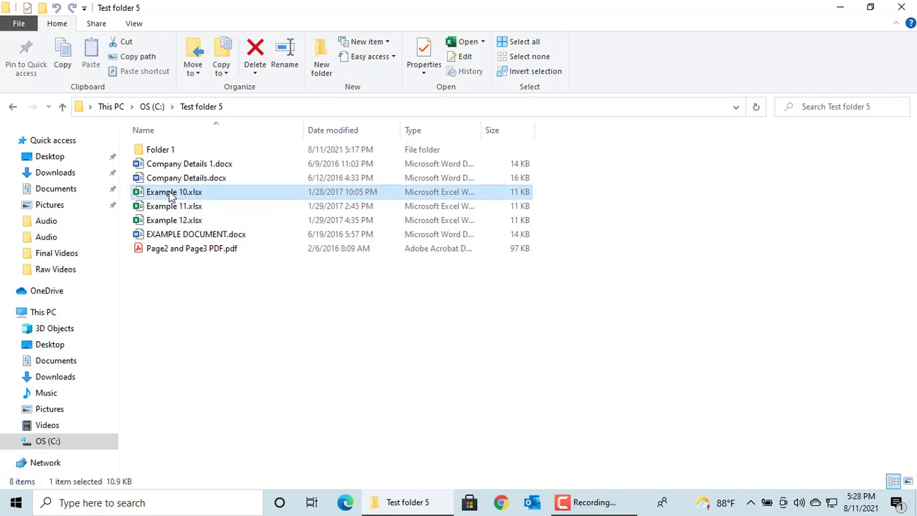
right_click(166, 199)
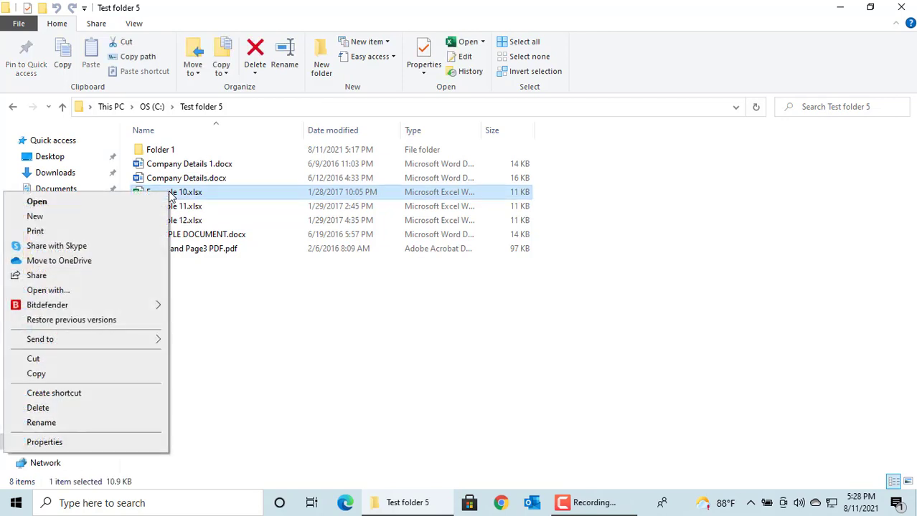
click(39, 408)
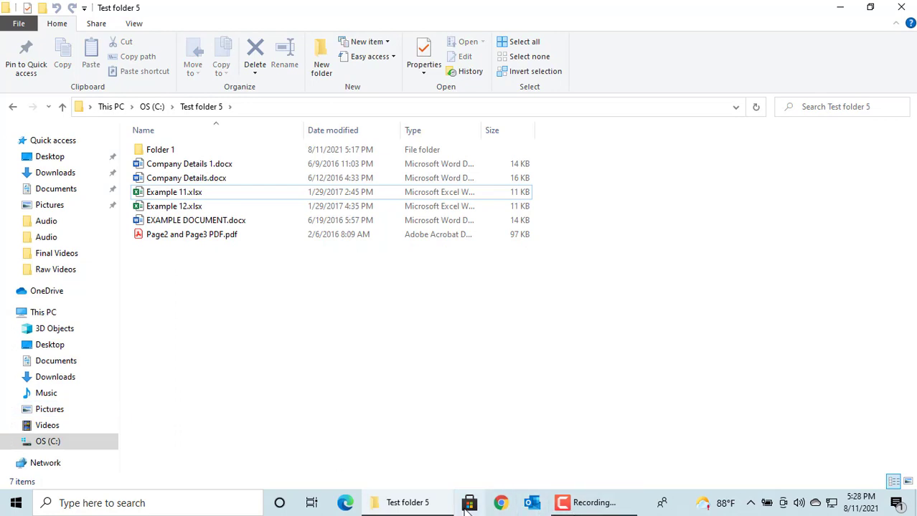
Open the Recycle Bin from the desktop to confirm it is still empty, then close it
click(838, 8)
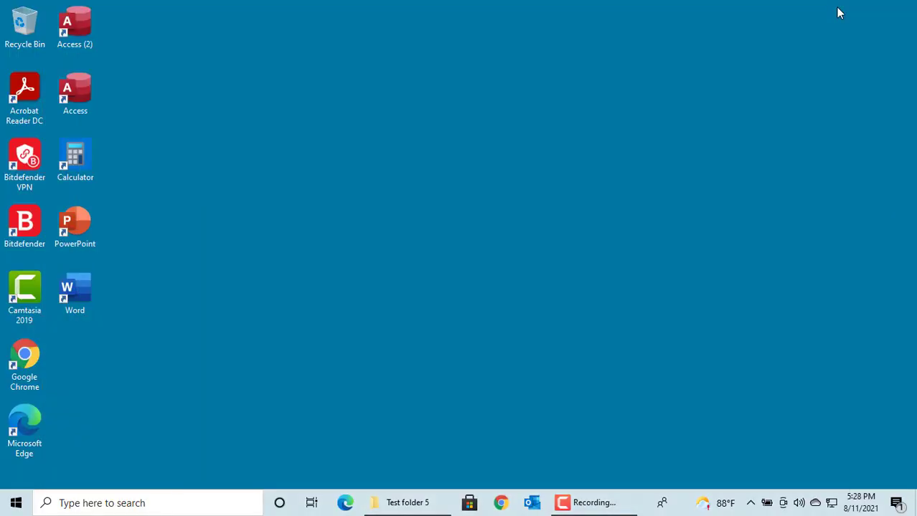
click(27, 31)
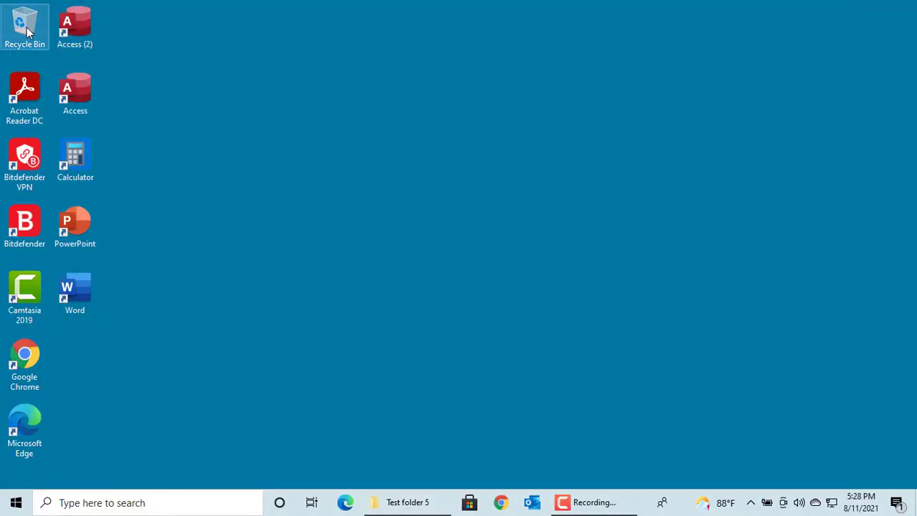
double_click(27, 31)
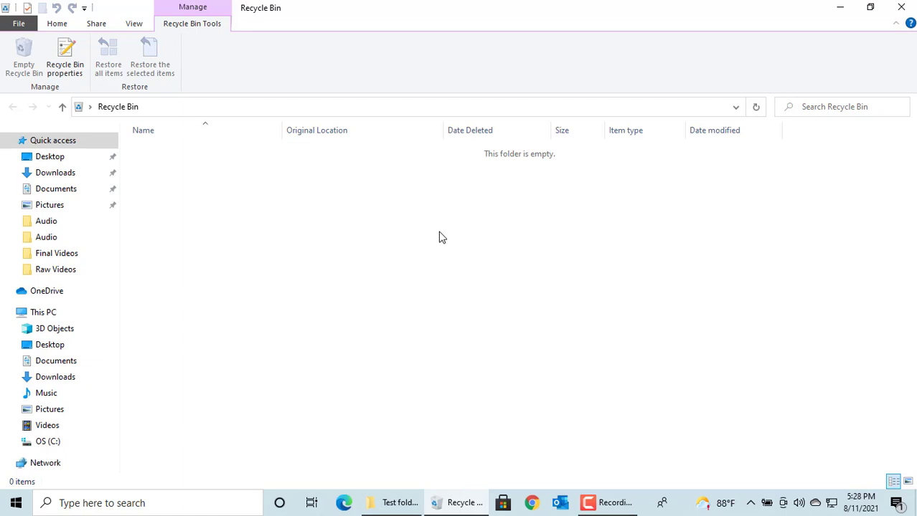
click(901, 7)
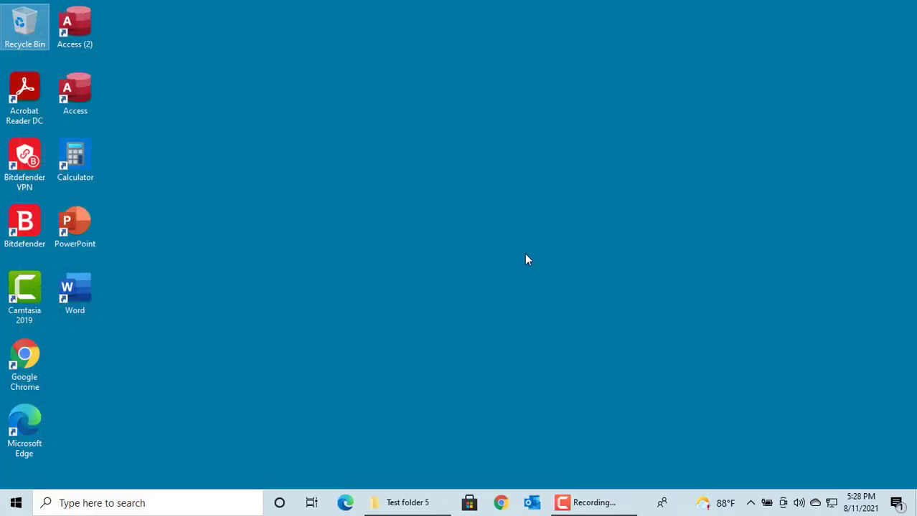
Set the Recycle Bin back to Custom size 25154 MB with the delete confirmation dialog ticked
right_click(26, 38)
click(41, 126)
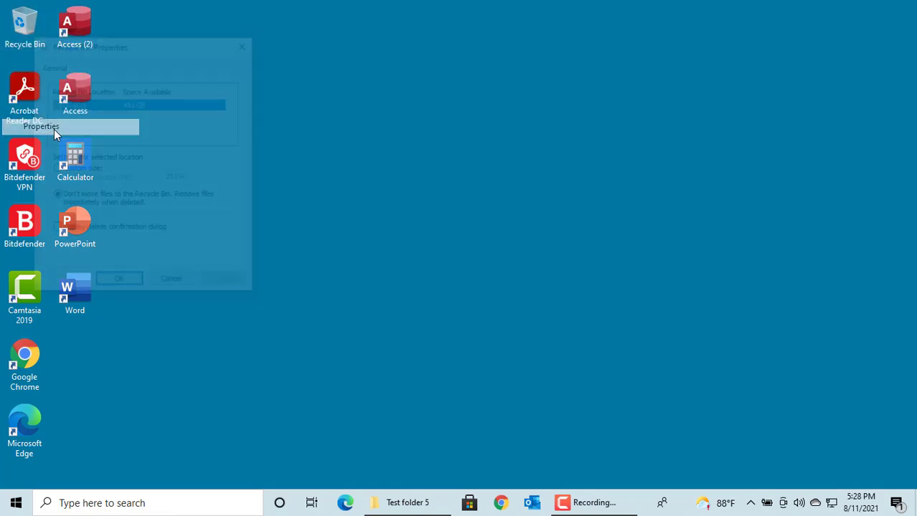
click(55, 170)
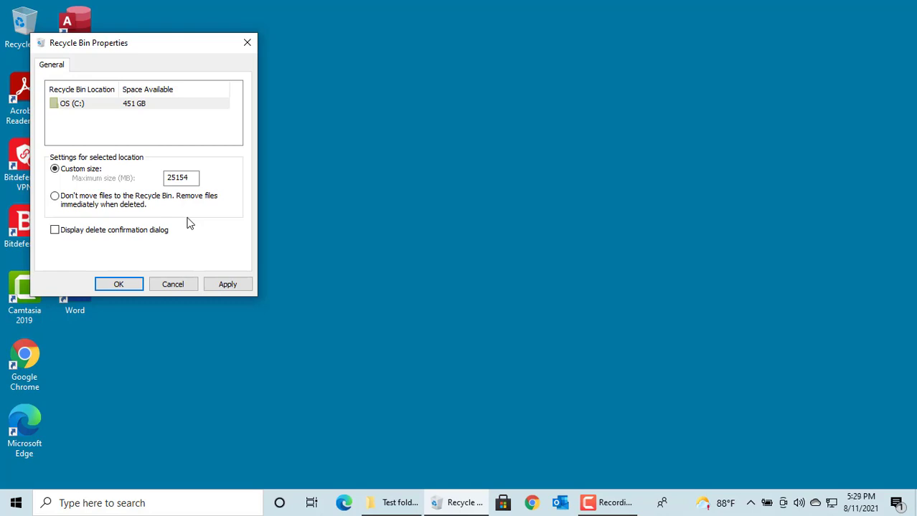
click(55, 231)
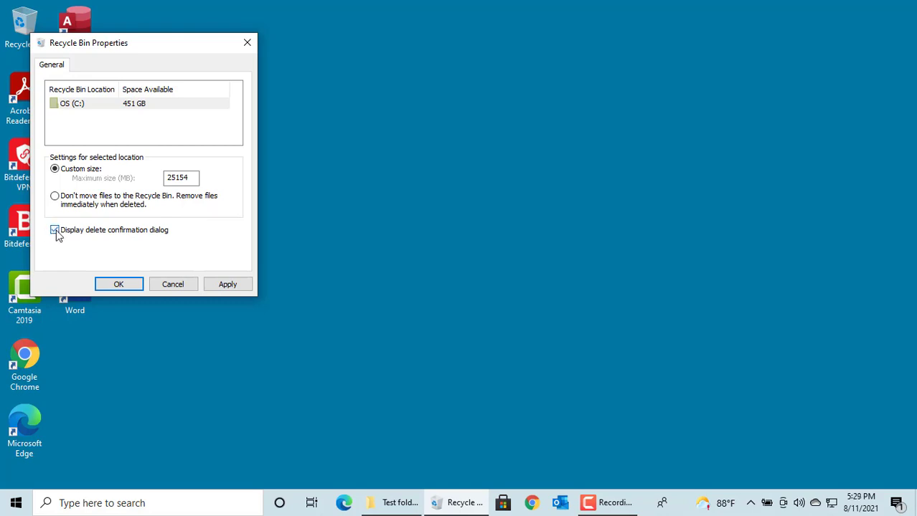
click(118, 285)
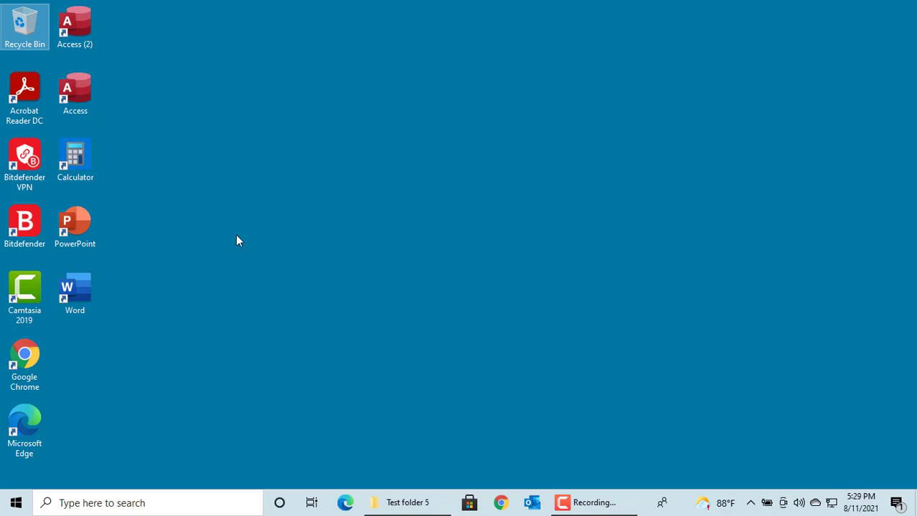
Delete Company Details 1.docx from the Test folder 5 window
click(408, 503)
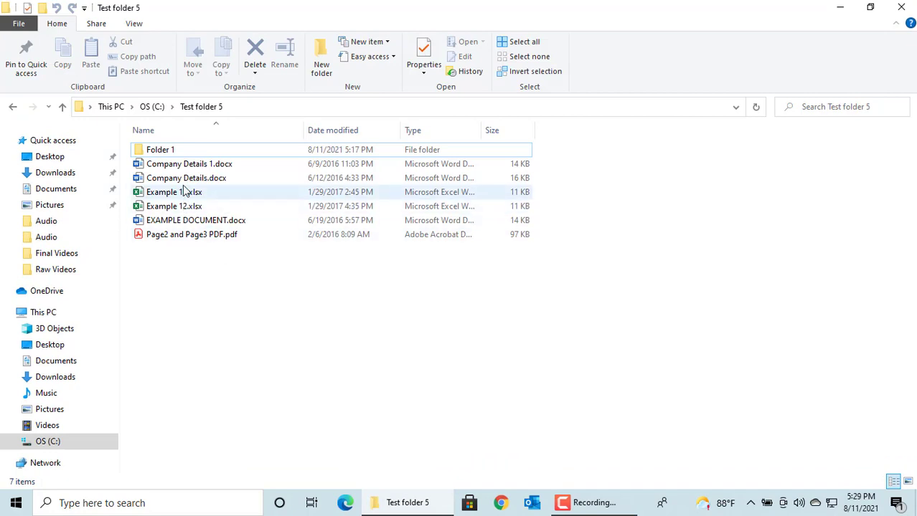
right_click(185, 166)
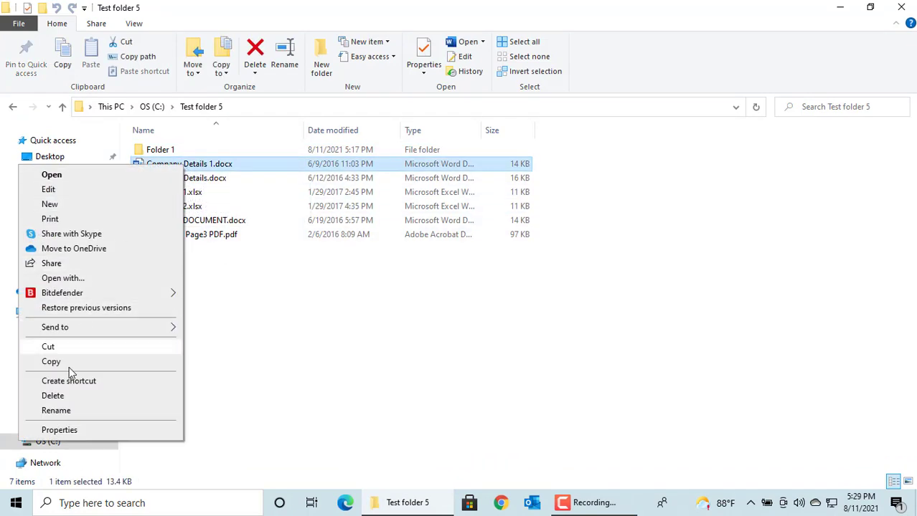
click(63, 399)
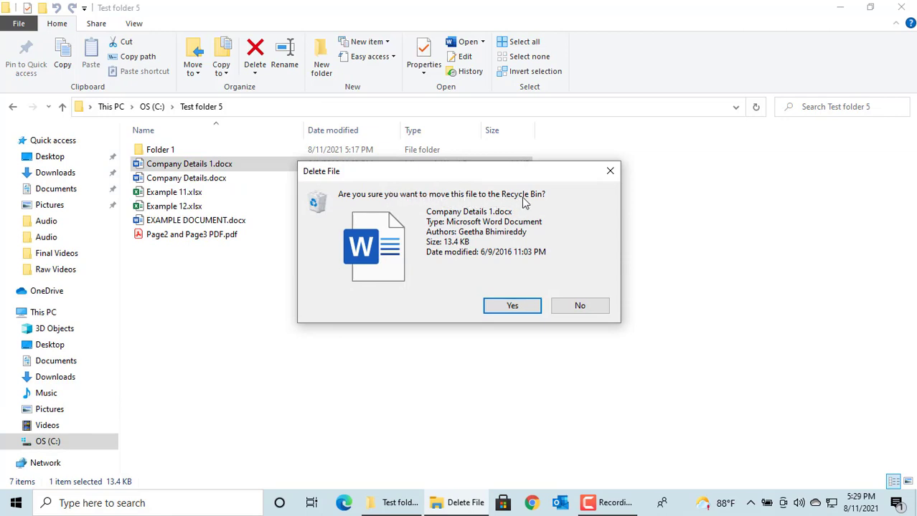
Confirm the deletion, view Company Details 1.docx in the Recycle Bin, then minimize both windows
click(513, 307)
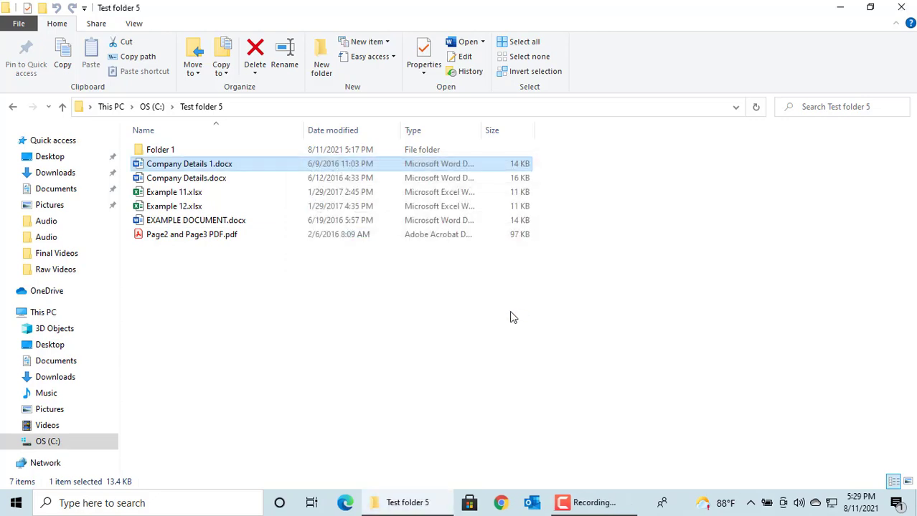
click(839, 9)
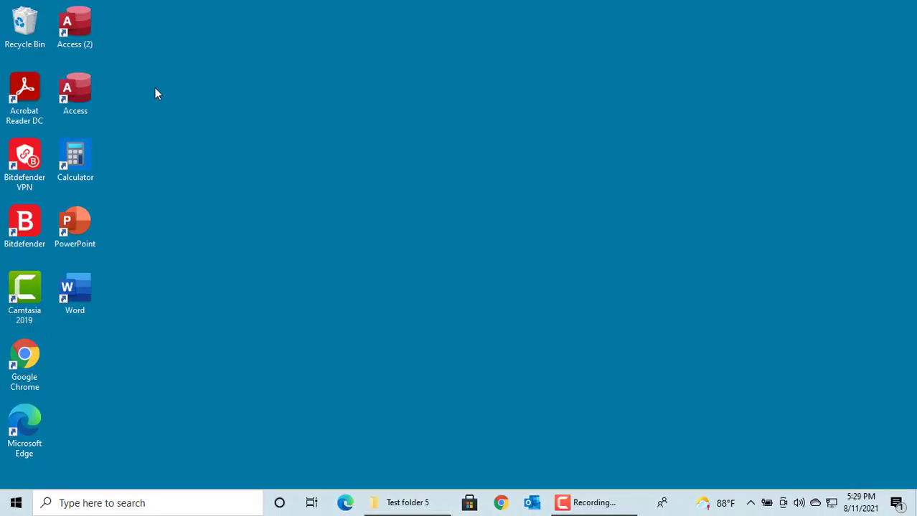
double_click(28, 28)
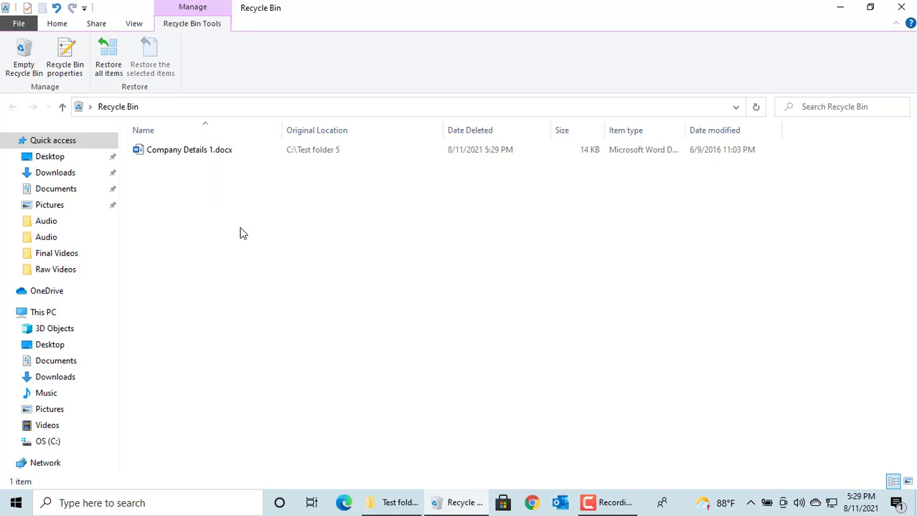
click(840, 8)
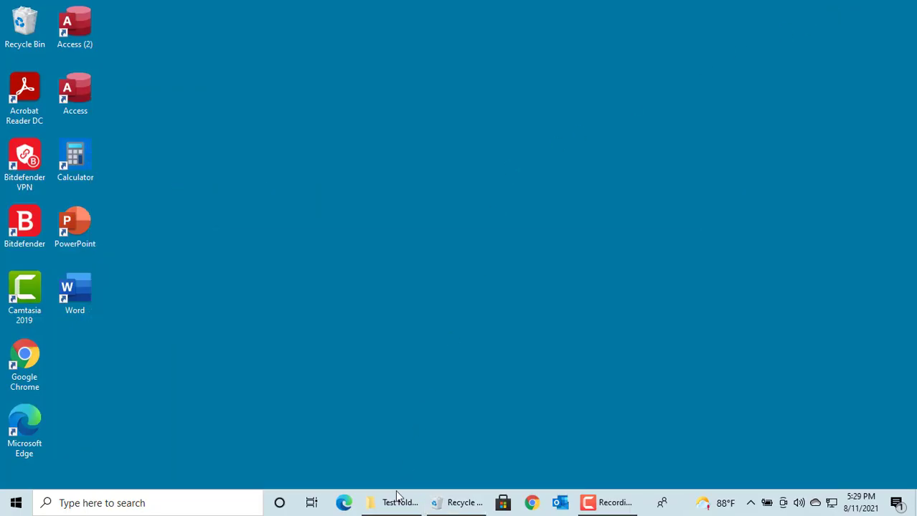
Check Folder 1's contents, then delete Folder 1 from Test folder 5 and confirm
click(395, 502)
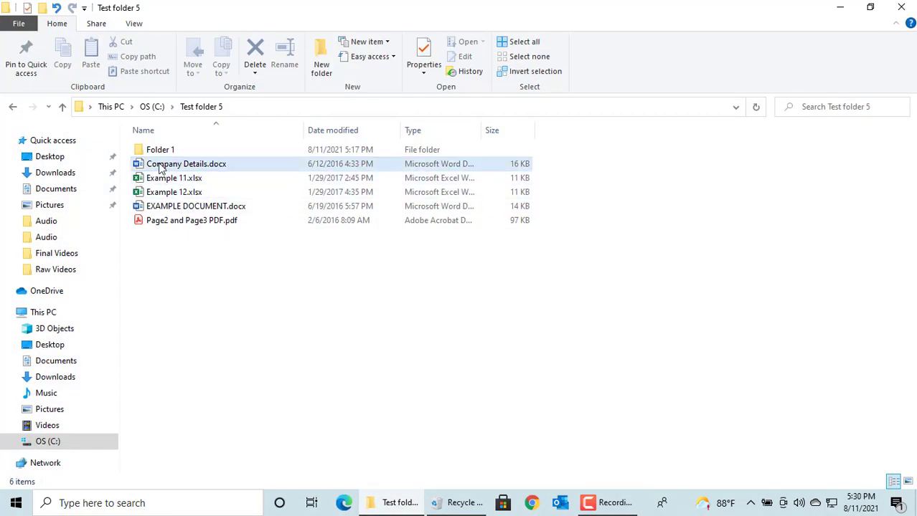
double_click(144, 151)
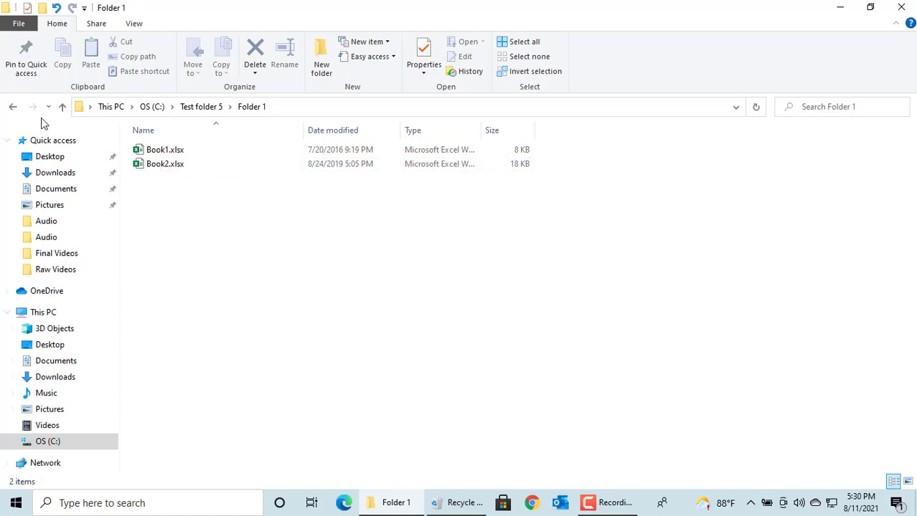
click(13, 108)
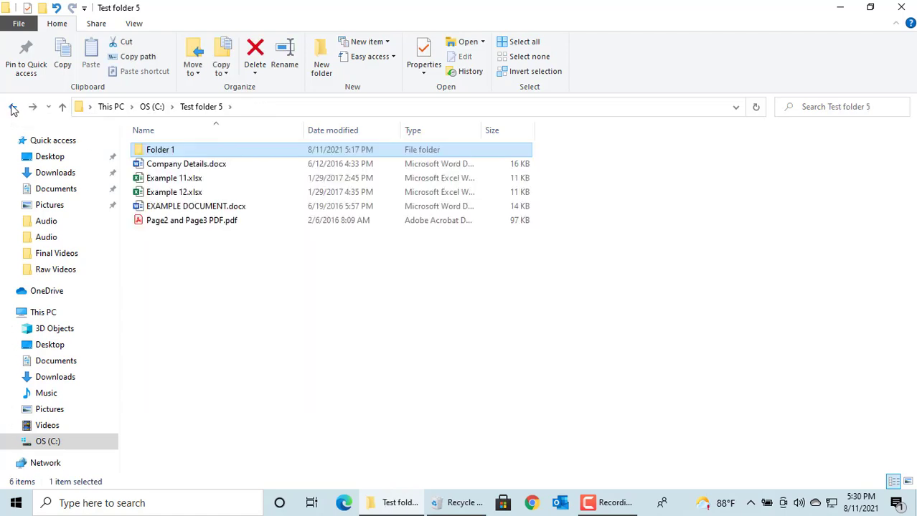
right_click(149, 155)
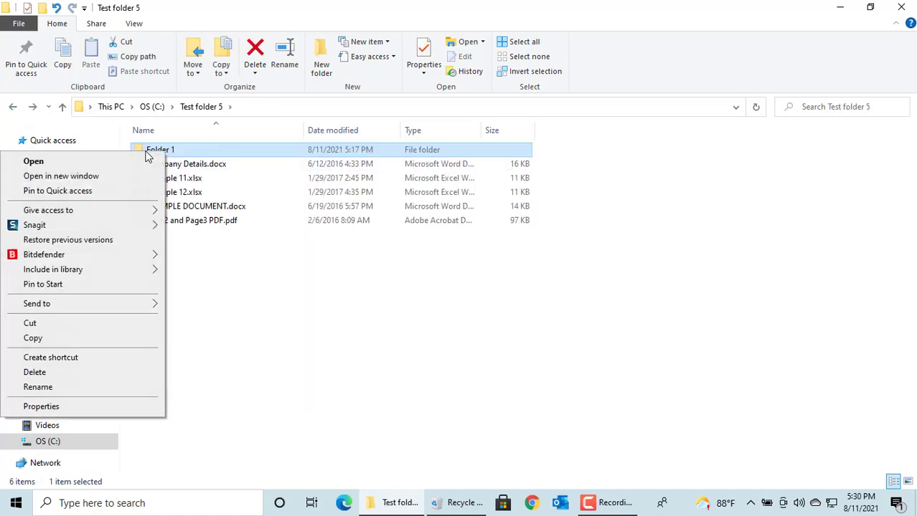
click(61, 378)
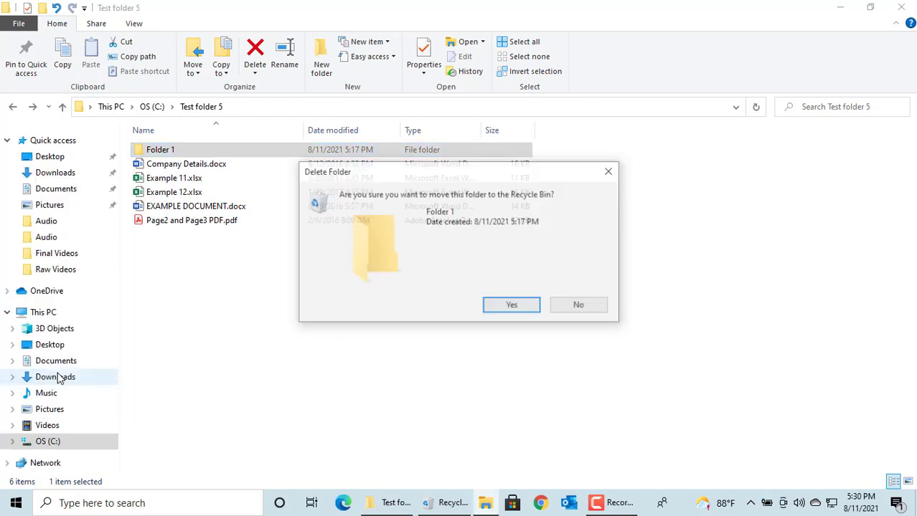
click(516, 309)
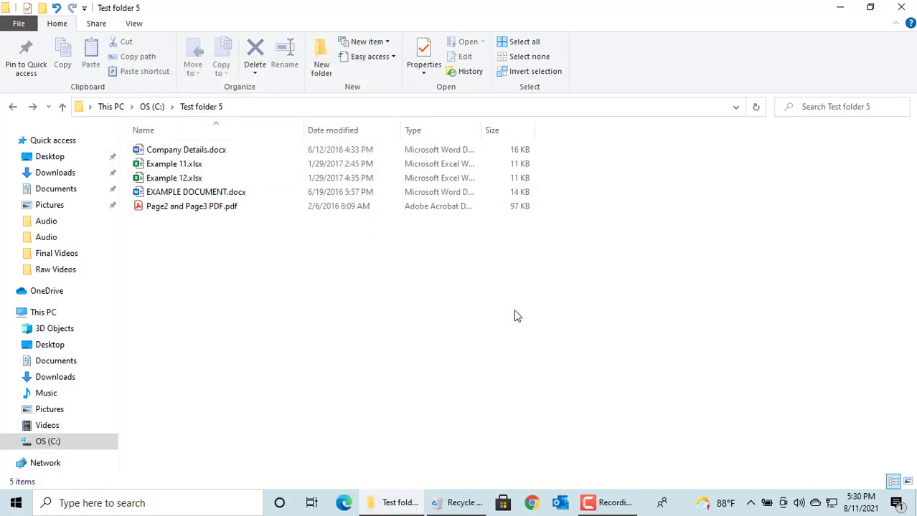
In the Recycle Bin, open Folder 1's properties and restore it to Test folder 5
click(841, 7)
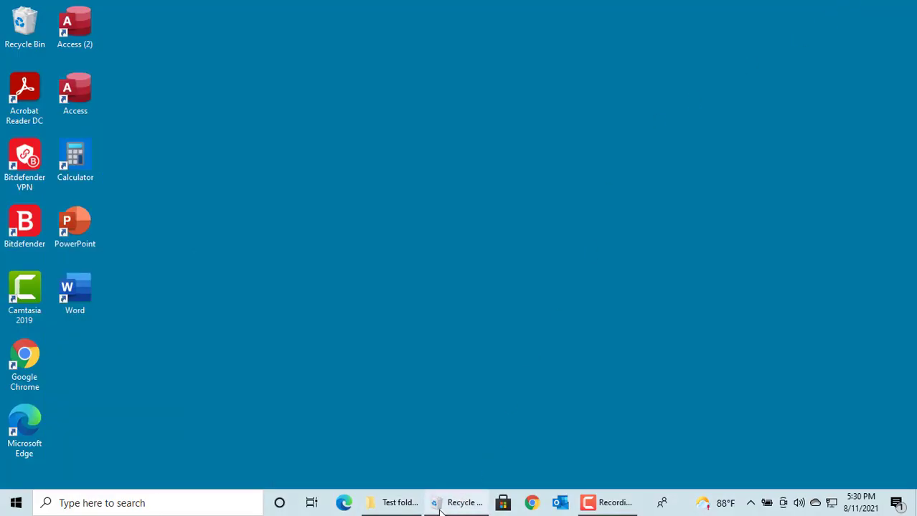
click(466, 504)
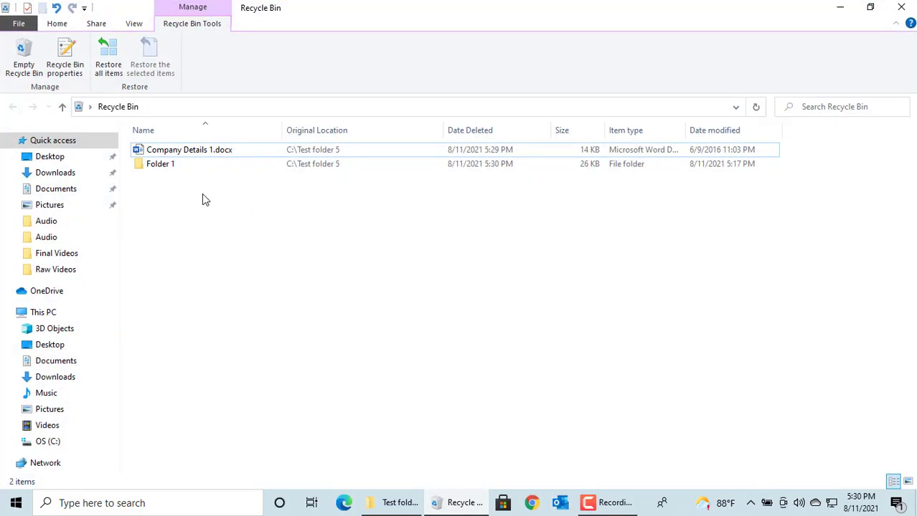
double_click(143, 169)
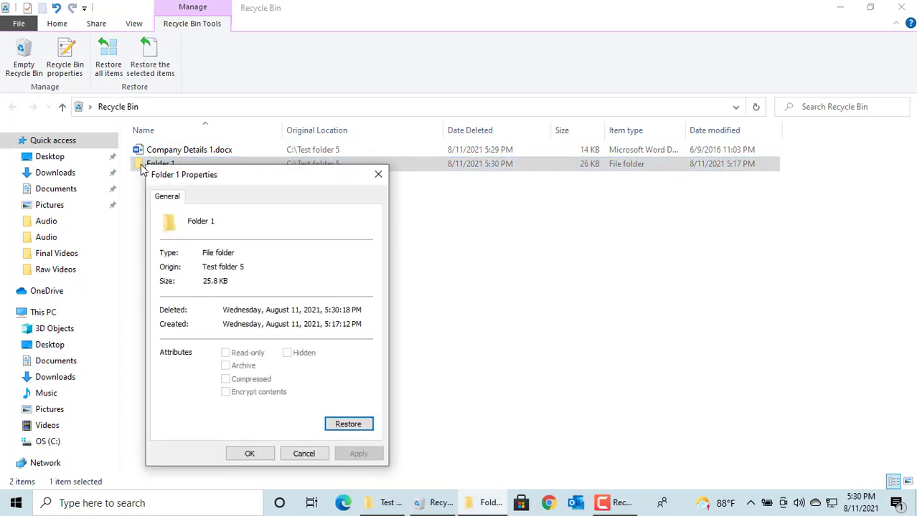
click(303, 455)
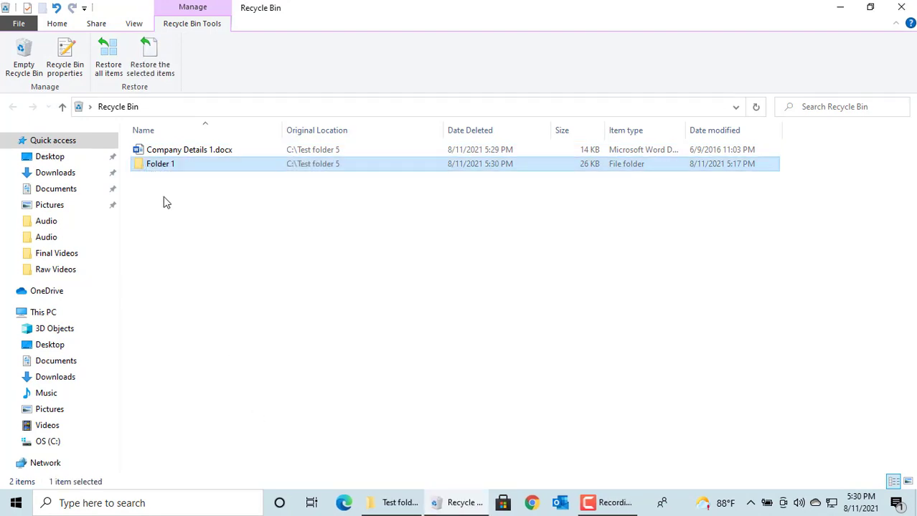
mouse_move(164, 171)
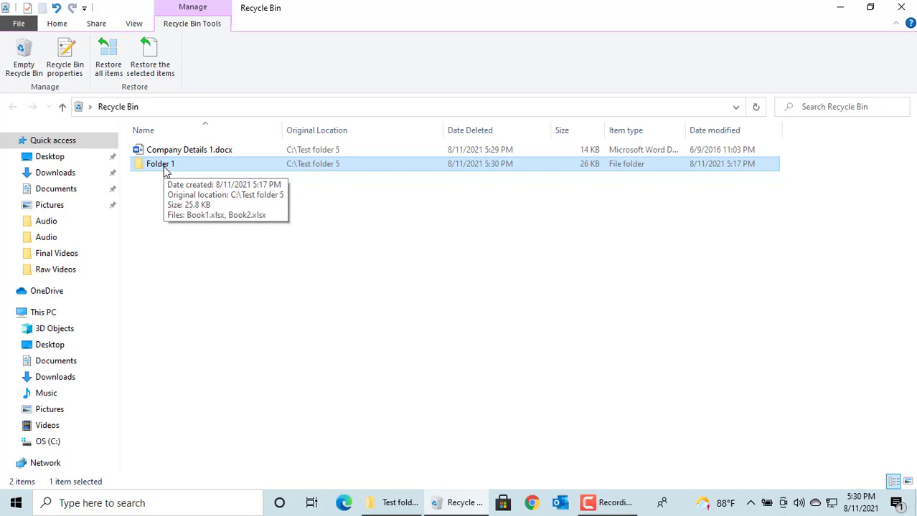
double_click(150, 167)
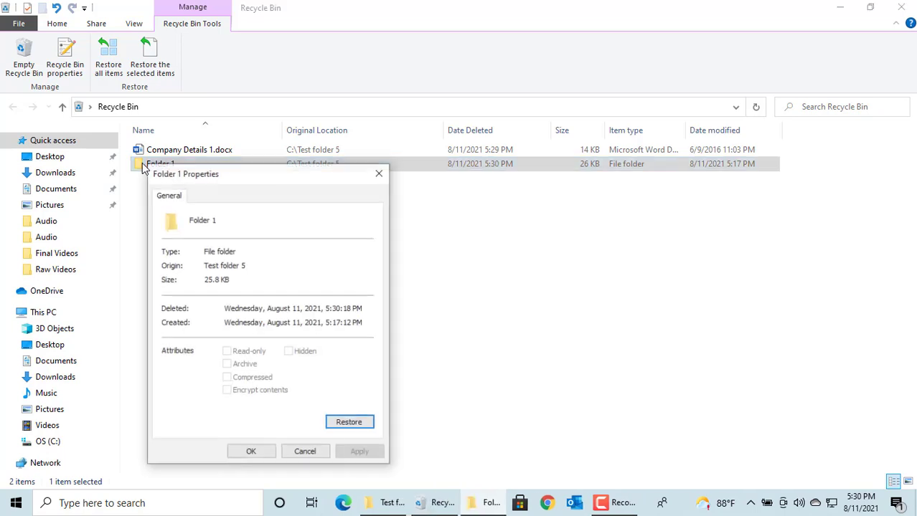
click(350, 424)
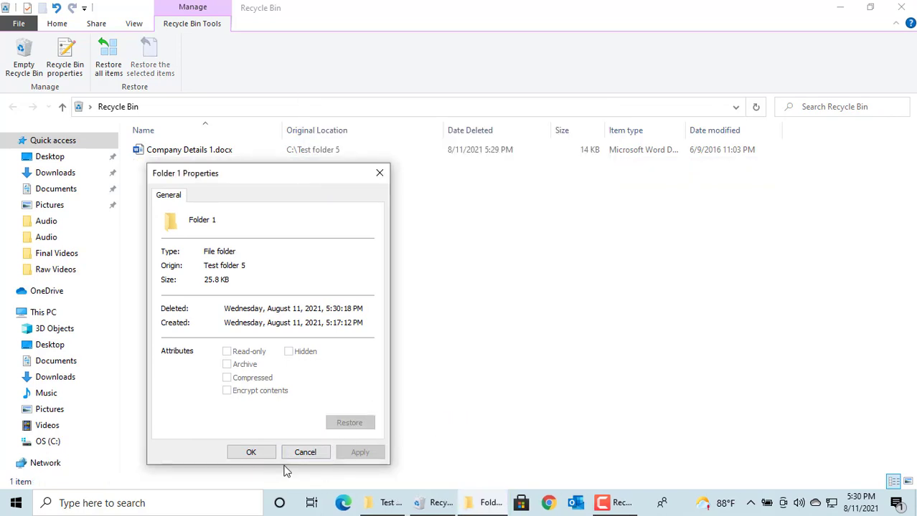
click(250, 453)
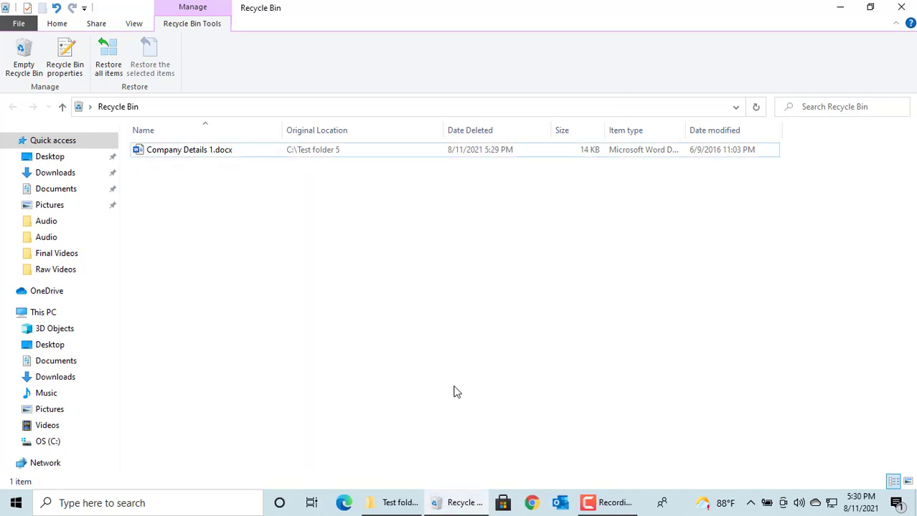
click(397, 504)
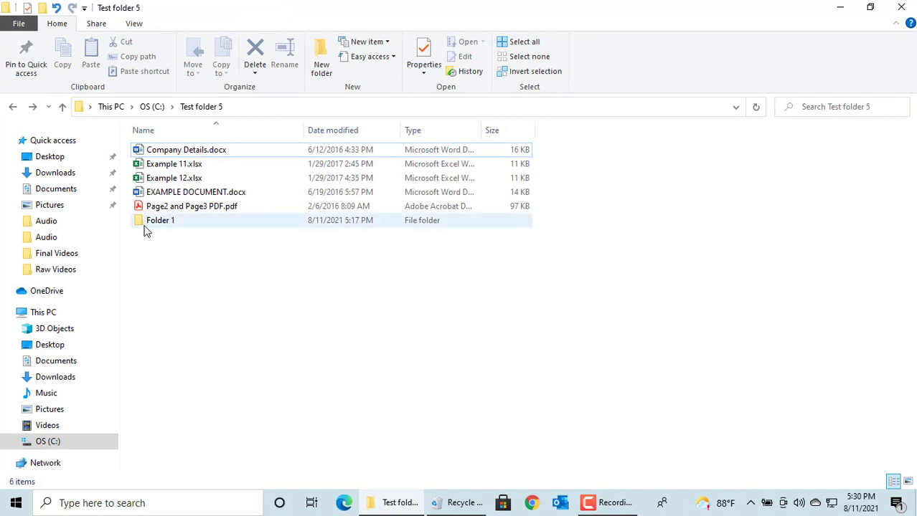
double_click(142, 225)
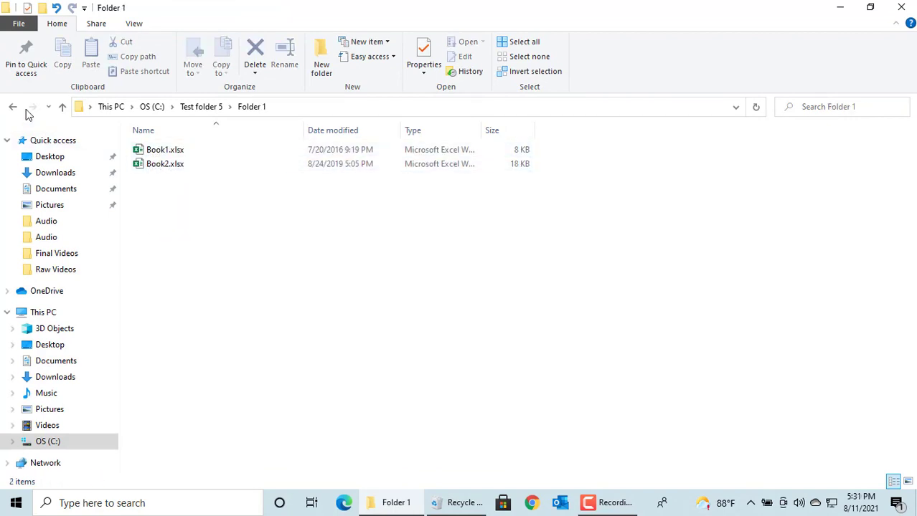
click(14, 106)
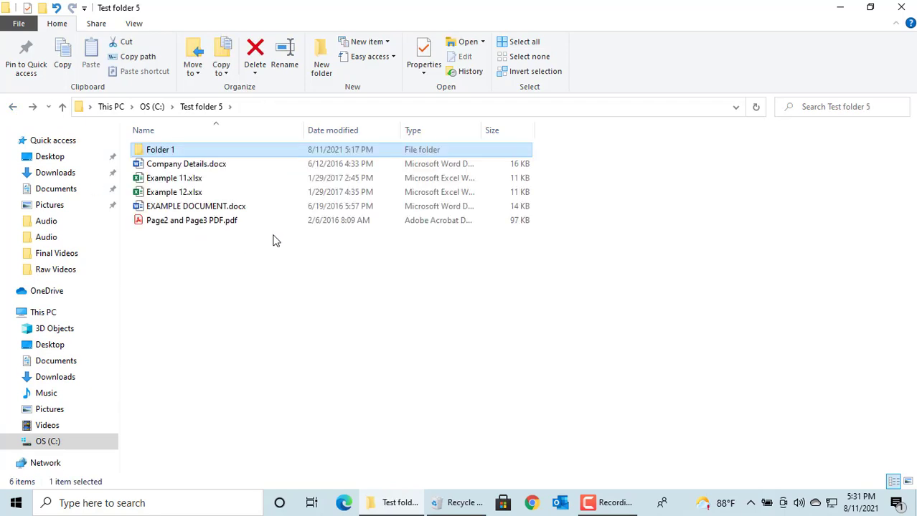
click(462, 503)
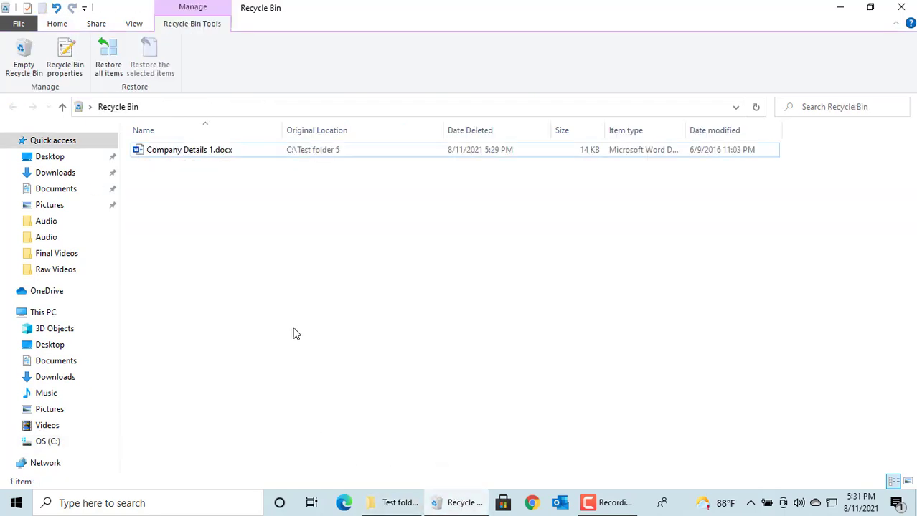
click(193, 150)
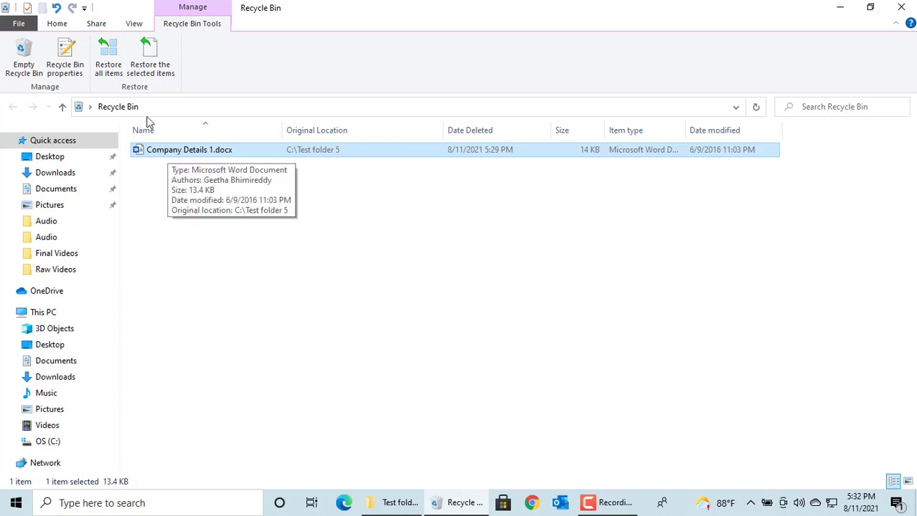
click(59, 26)
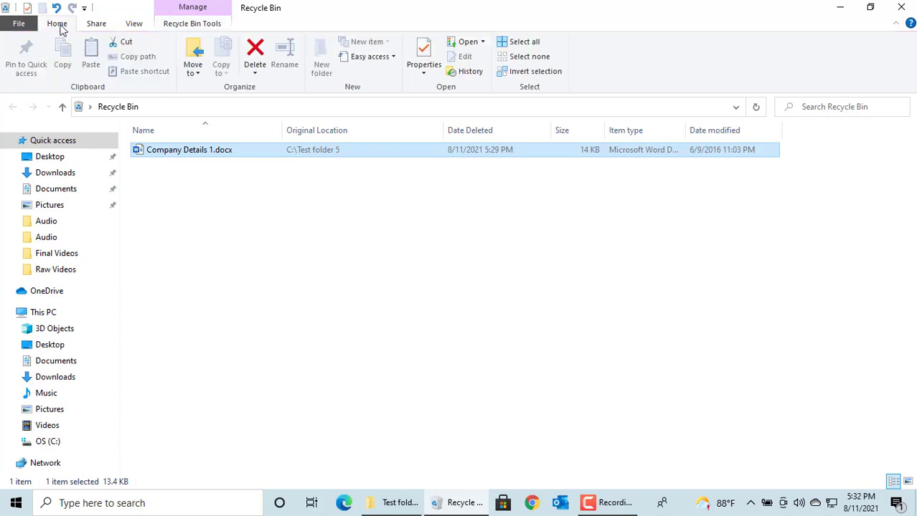
click(195, 70)
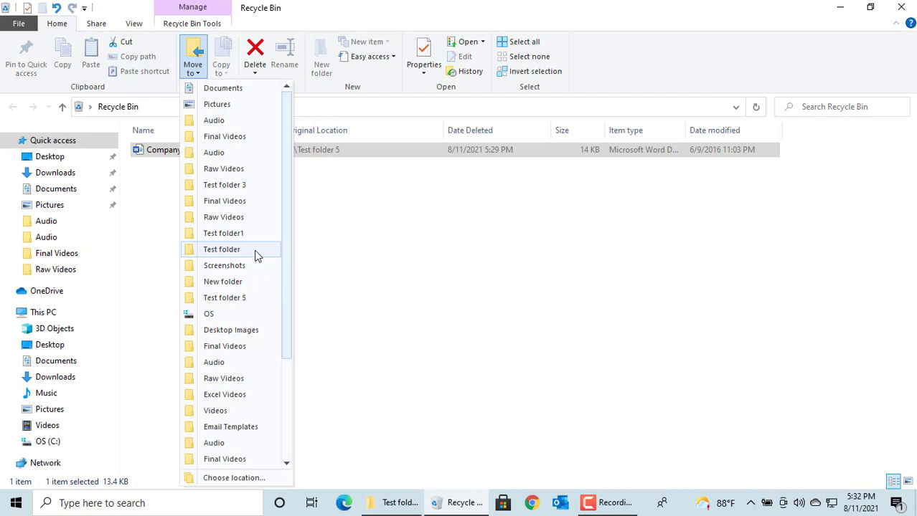
click(352, 245)
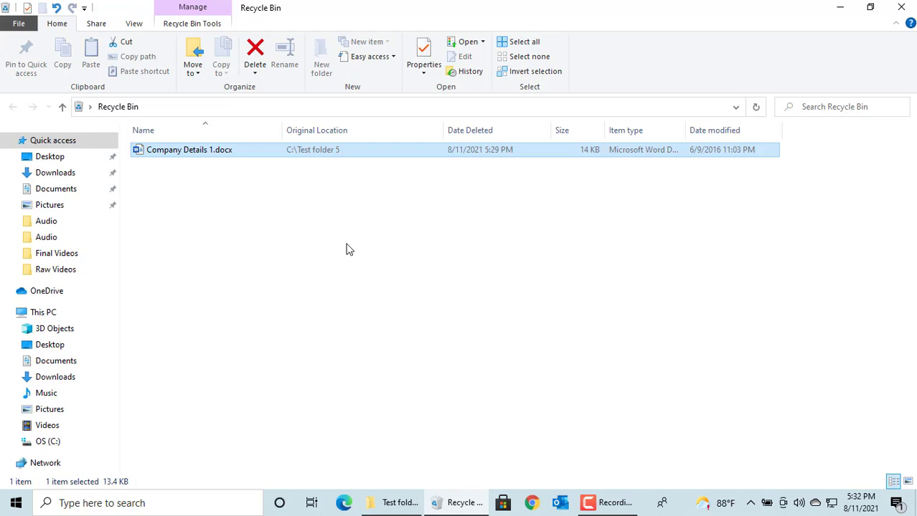
click(263, 153)
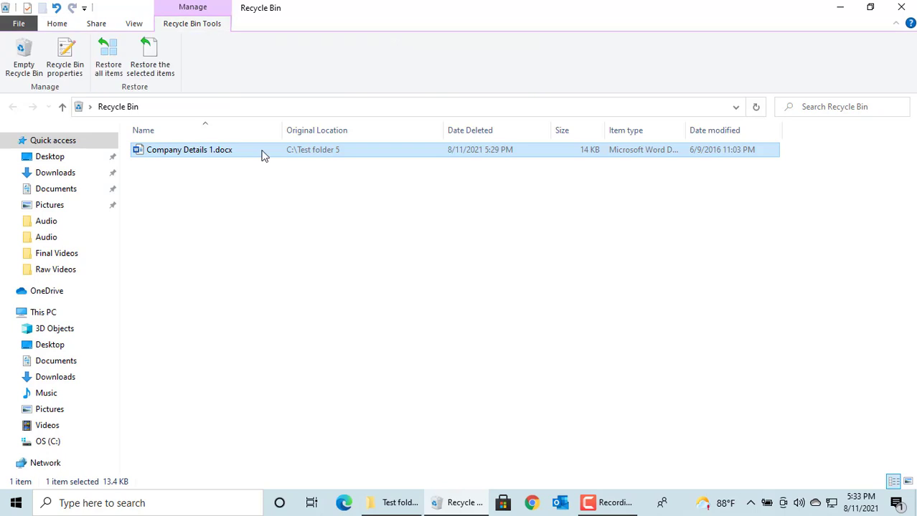
key(Delete)
click(579, 307)
right_click(248, 153)
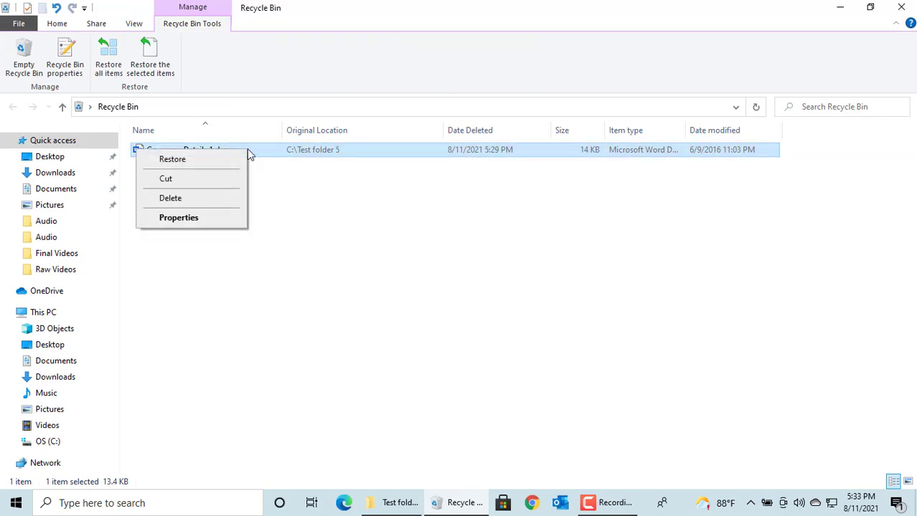
click(180, 199)
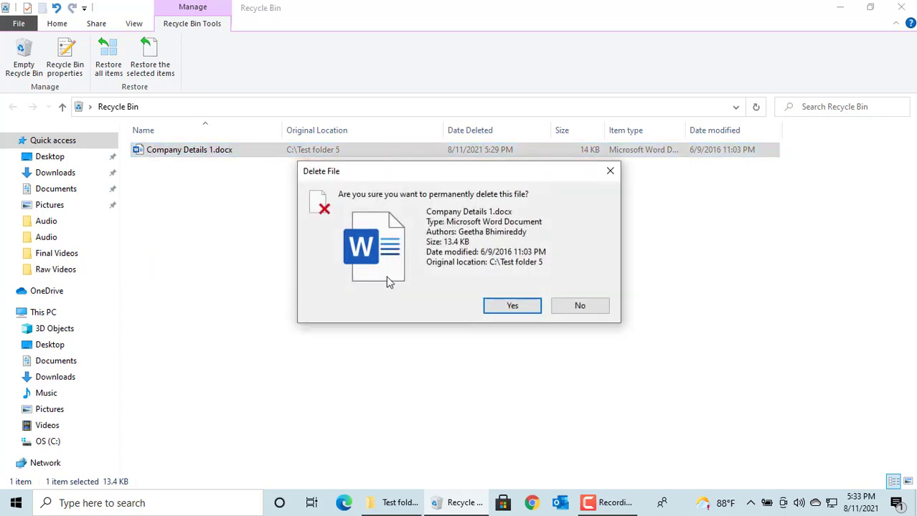
click(582, 307)
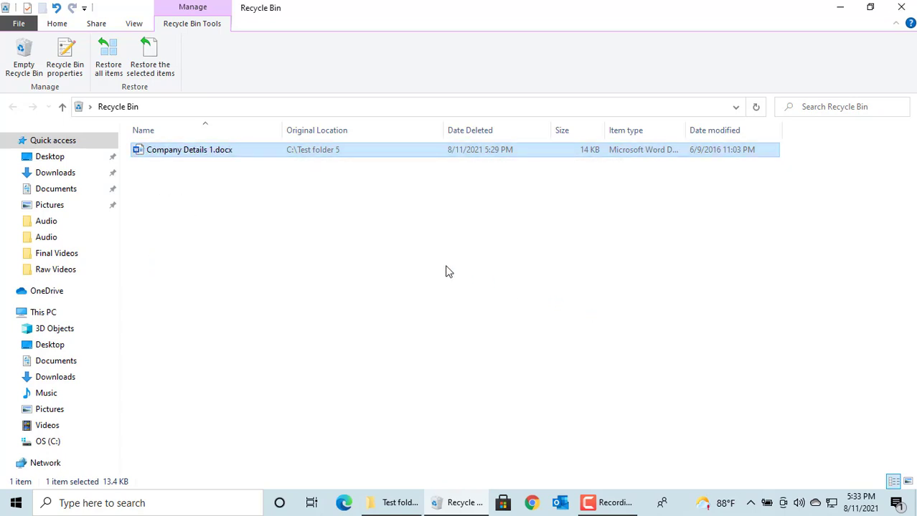